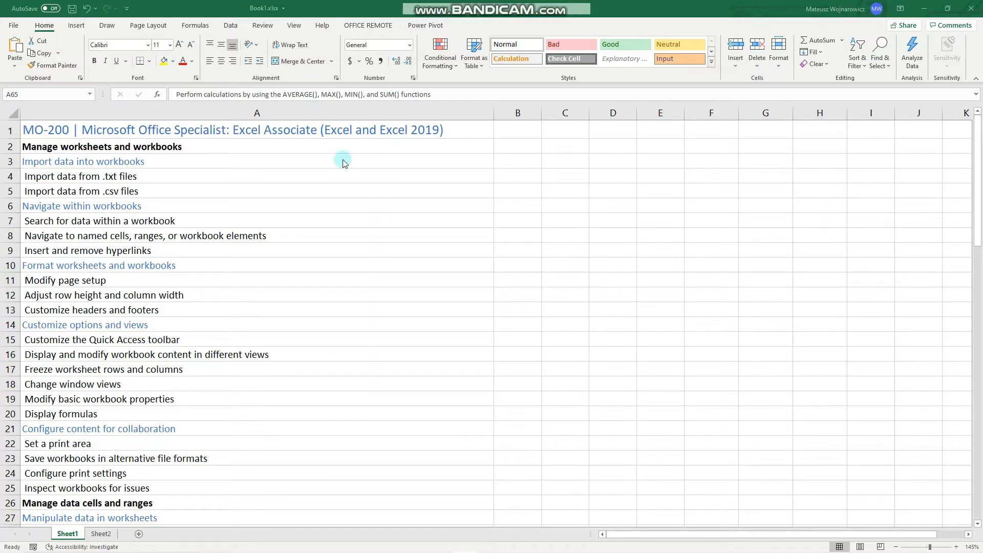
{"action": "scroll", "coordinate": [338, 162], "scroll_direction": "down", "scroll_amount": 11}
{"action": "scroll", "coordinate": [311, 252], "scroll_direction": "down", "scroll_amount": 3}
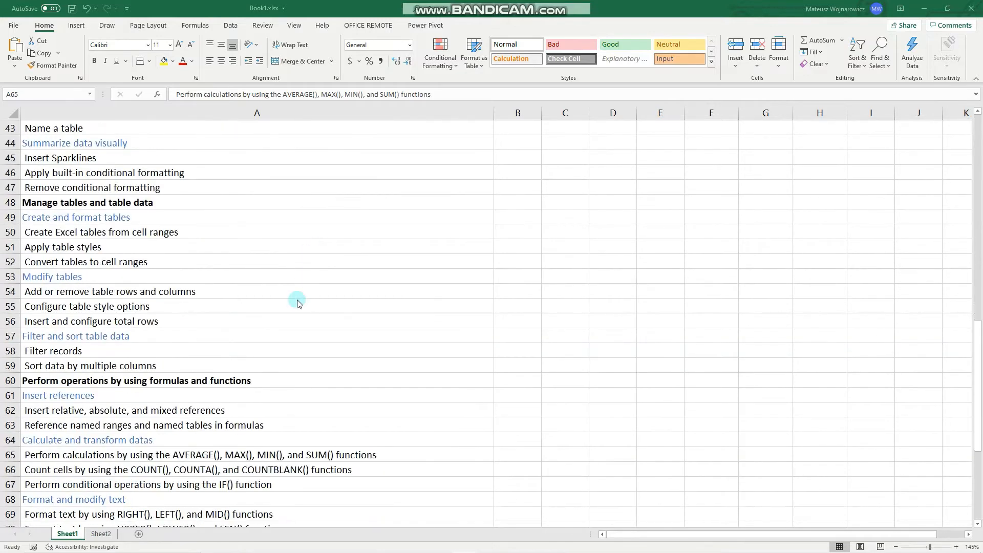
Mark the AVERAGE/MAX/MIN/SUM objective on Sheet1 and move to Sheet2's numbers.
{"action": "left_click", "coordinate": [188, 454]}
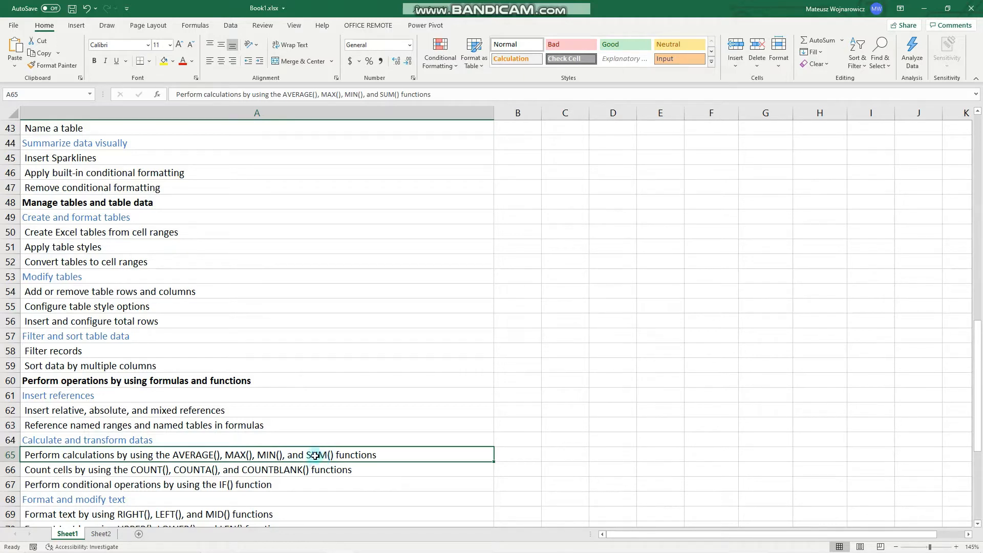
{"action": "left_click", "coordinate": [101, 533]}
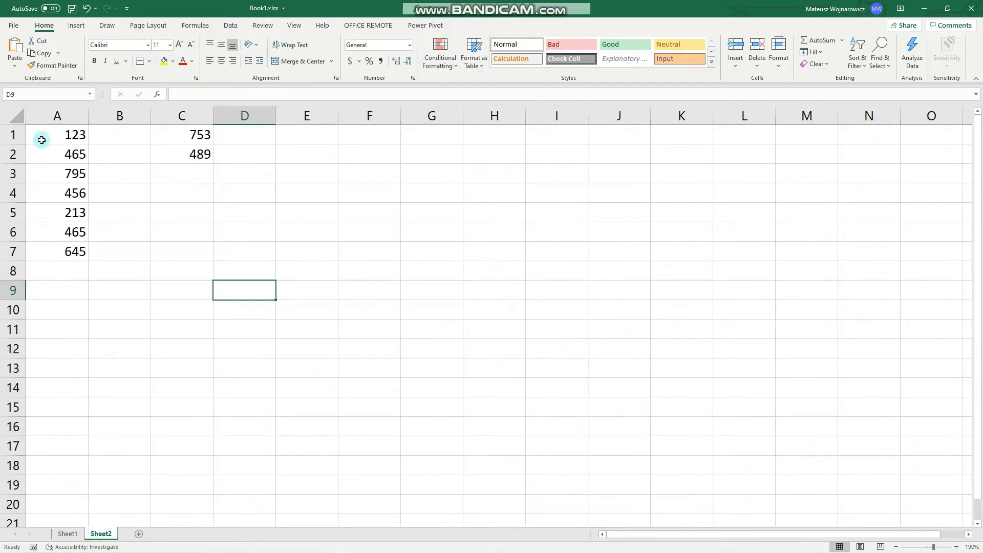
Enter =AVERAGE(A1:A7) in cell A8, giving 451.7143.
{"action": "left_click", "coordinate": [59, 268]}
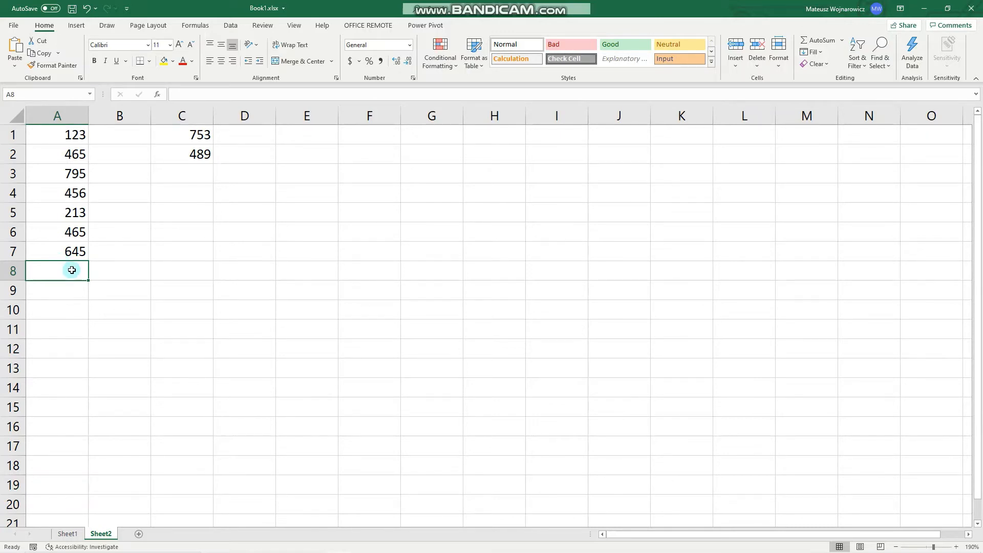
{"action": "left_click_drag", "start_coordinate": [70, 134], "coordinate": [69, 251]}
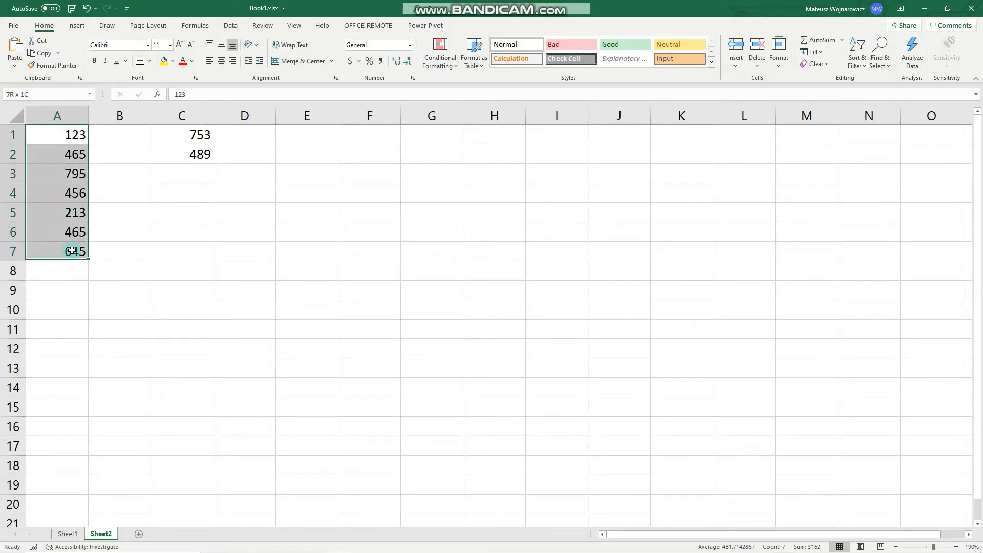
{"action": "left_click", "coordinate": [64, 272]}
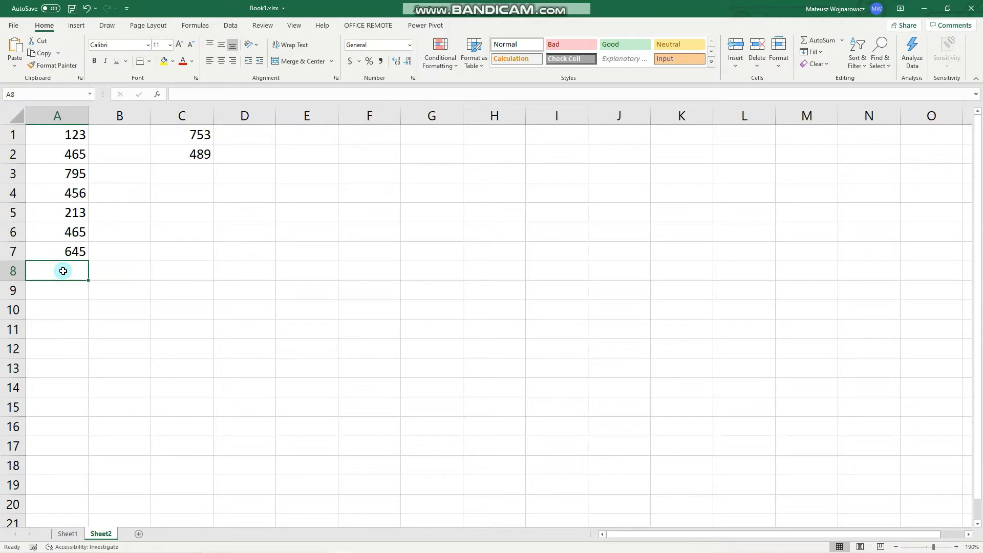
{"action": "type", "text": "="}
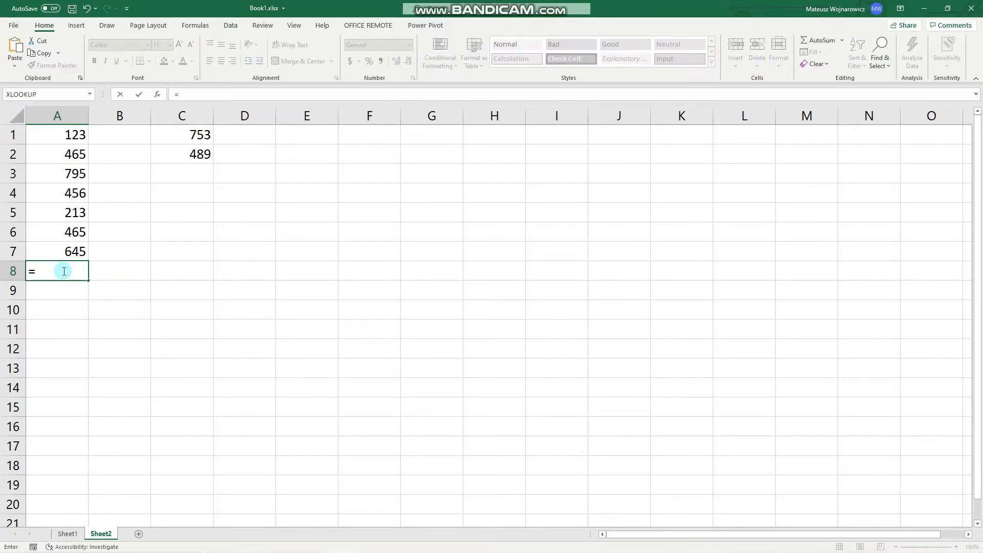
{"action": "type", "text": "average"}
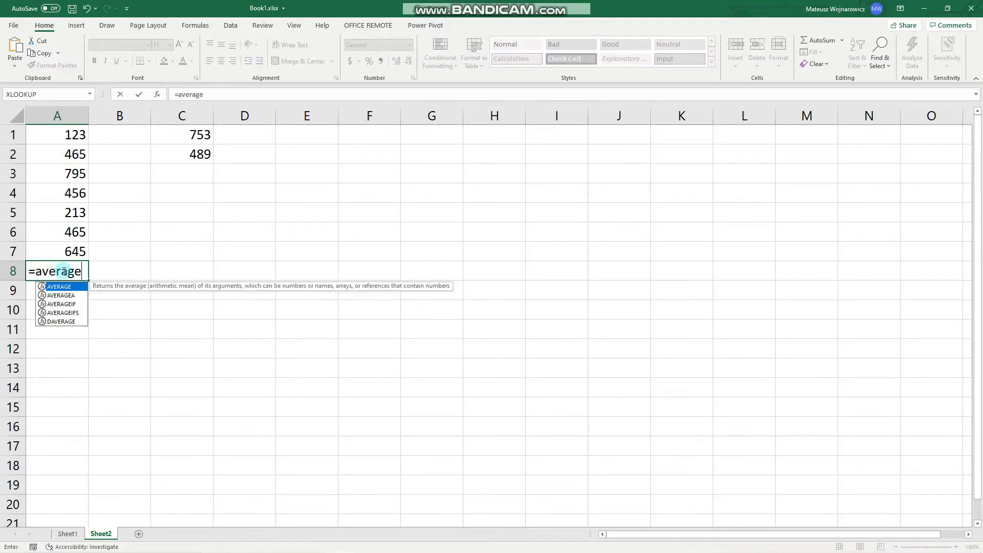
{"action": "type", "text": "("}
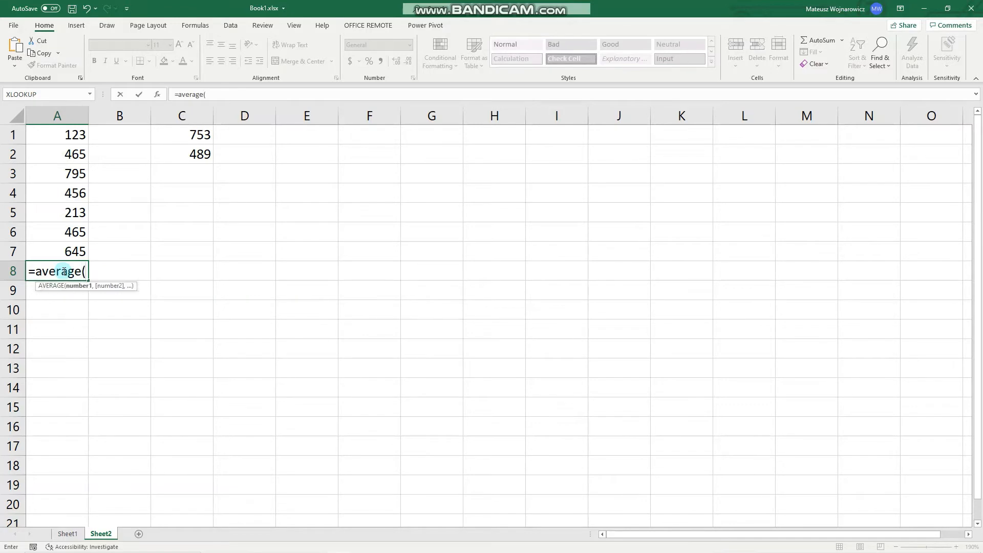
{"action": "left_click_drag", "start_coordinate": [71, 251], "coordinate": [69, 137]}
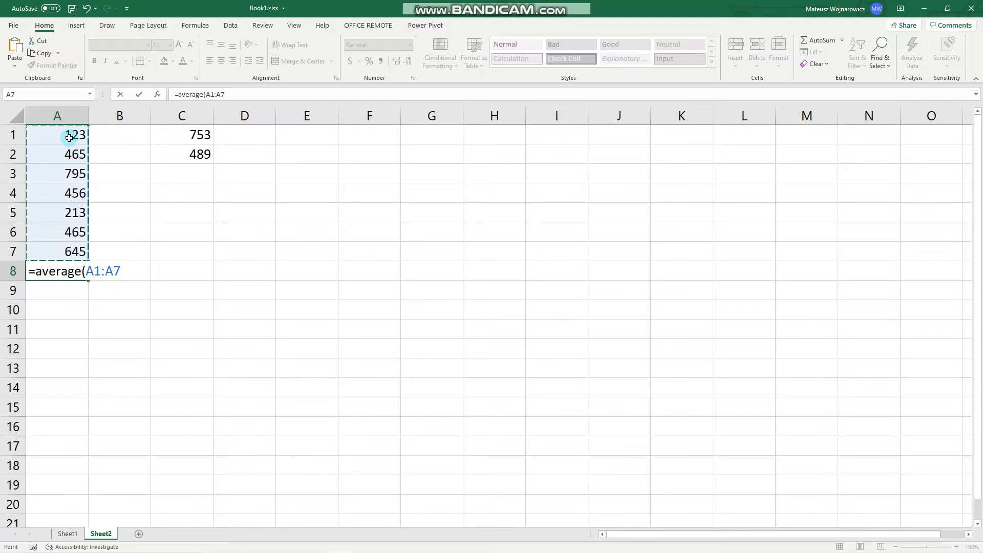
{"action": "key", "text": "Return"}
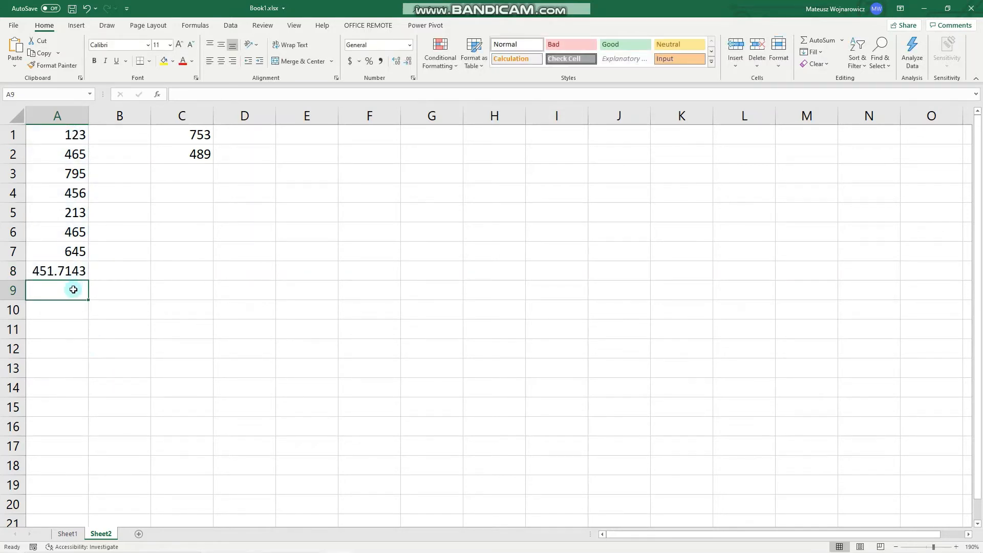
{"action": "type", "text": "="}
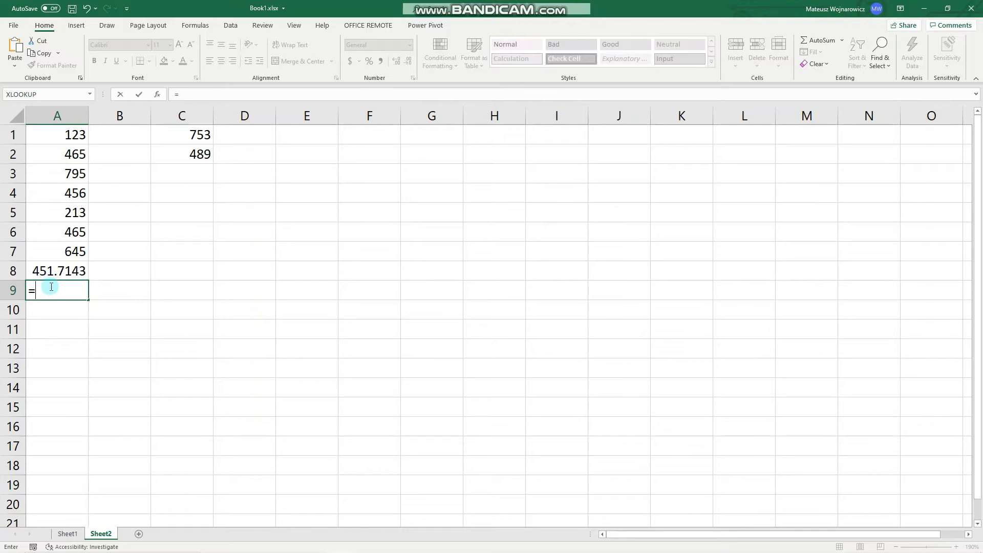
{"action": "type", "text": "ma"}
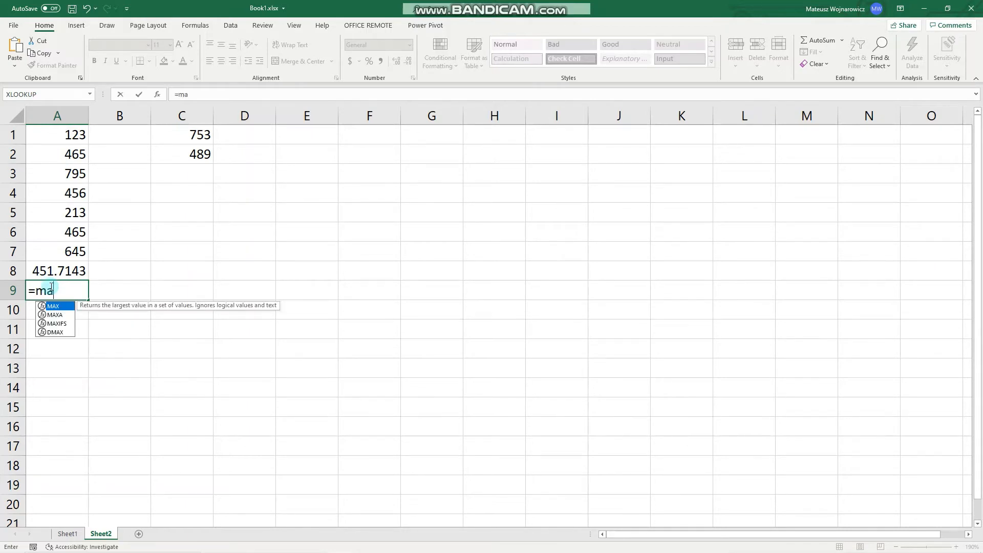
{"action": "type", "text": "x)"}
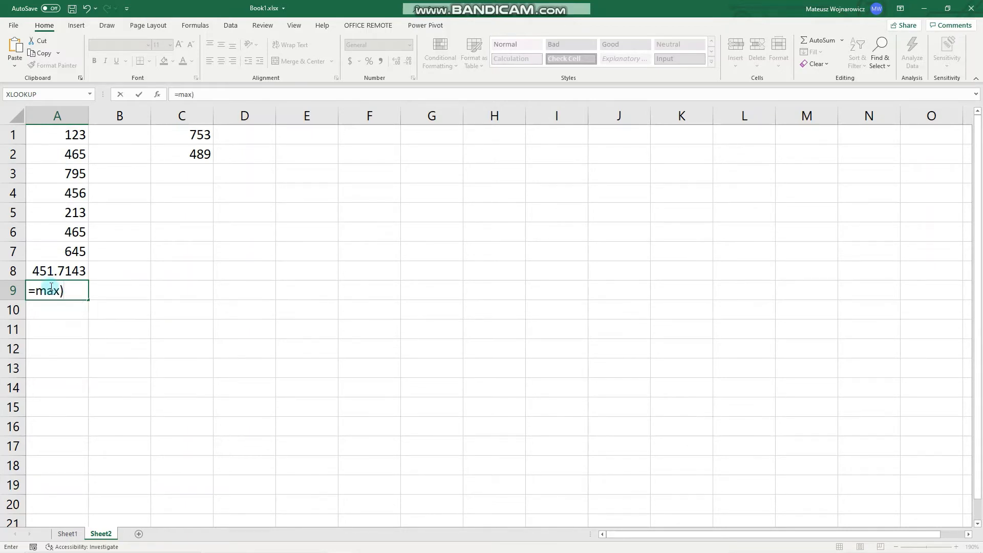
Enter =MAX(A1:A7) in cell A9, giving 795.
{"action": "key", "text": "BackSpace"}
{"action": "type", "text": "("}
{"action": "left_click", "coordinate": [52, 254]}
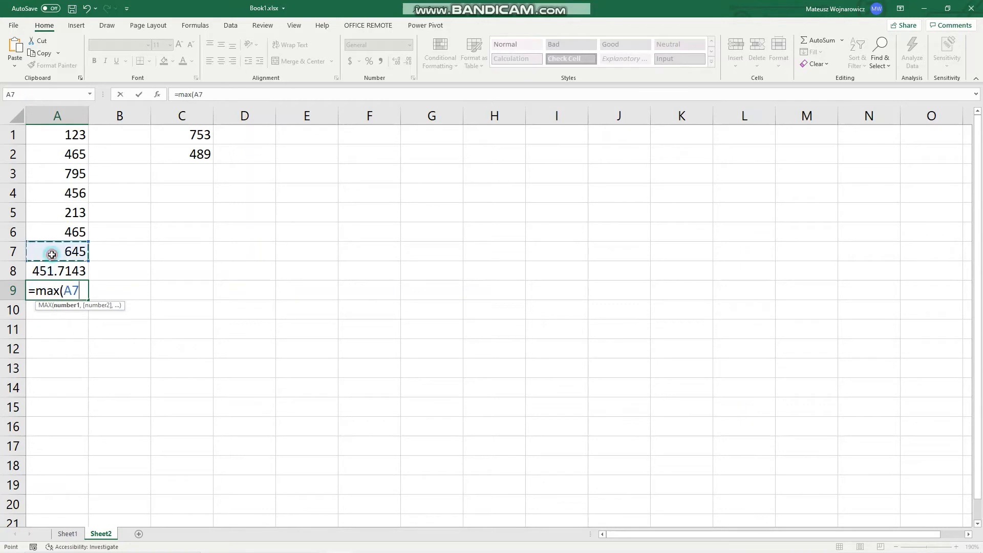
{"action": "left_click_drag", "start_coordinate": [52, 254], "coordinate": [77, 137]}
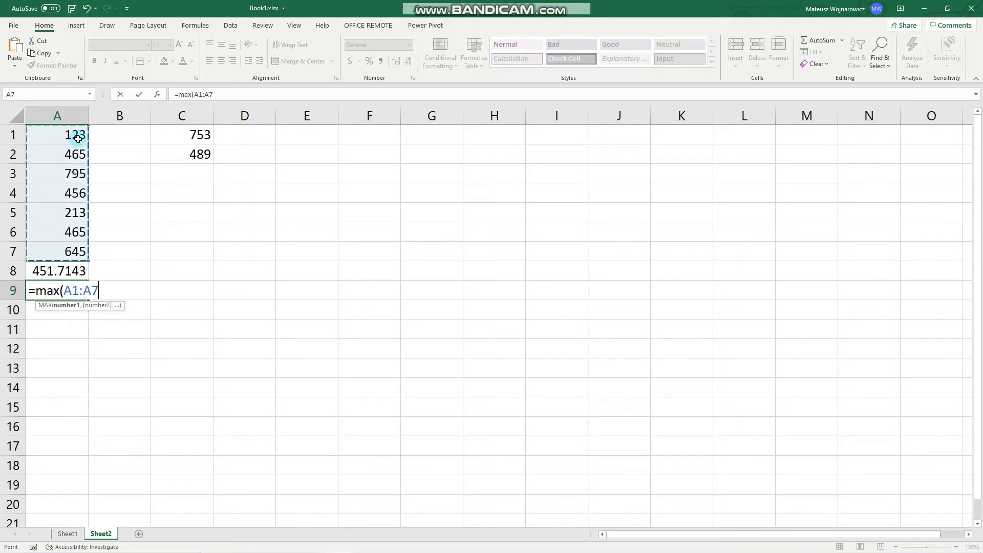
{"action": "key", "text": "Return"}
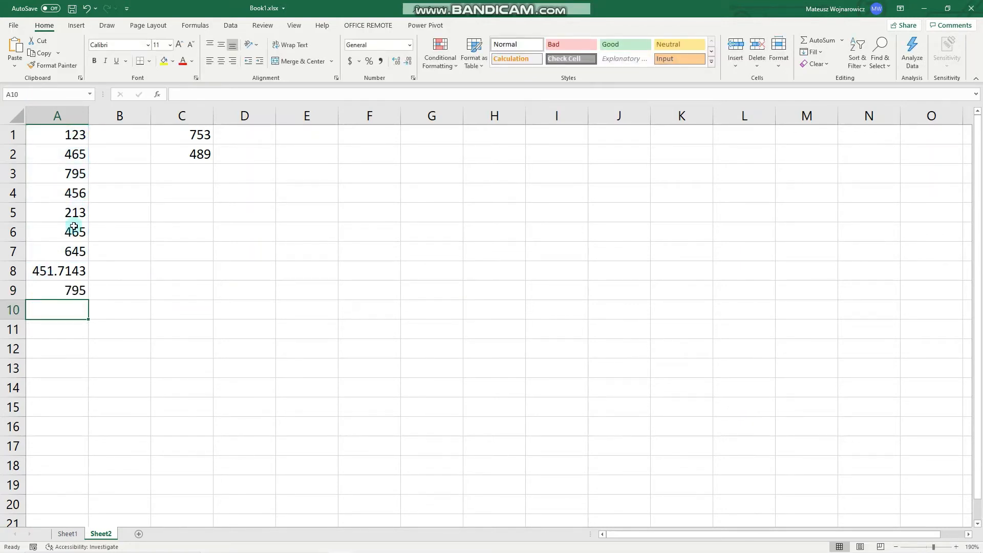
Check the formula behind 795, then move to cell A10 for the next result.
{"action": "left_click", "coordinate": [72, 292]}
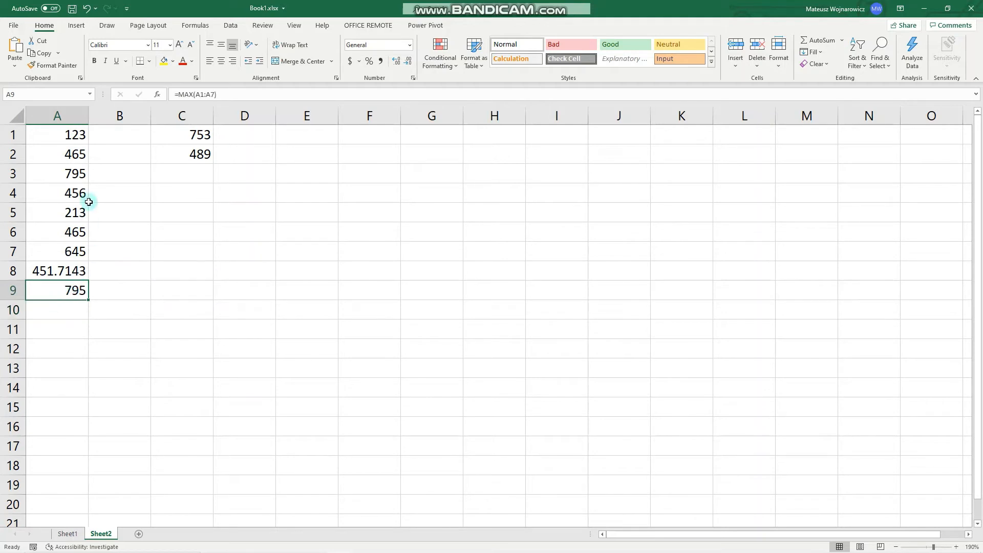
{"action": "left_click", "coordinate": [76, 174]}
{"action": "left_click", "coordinate": [72, 307]}
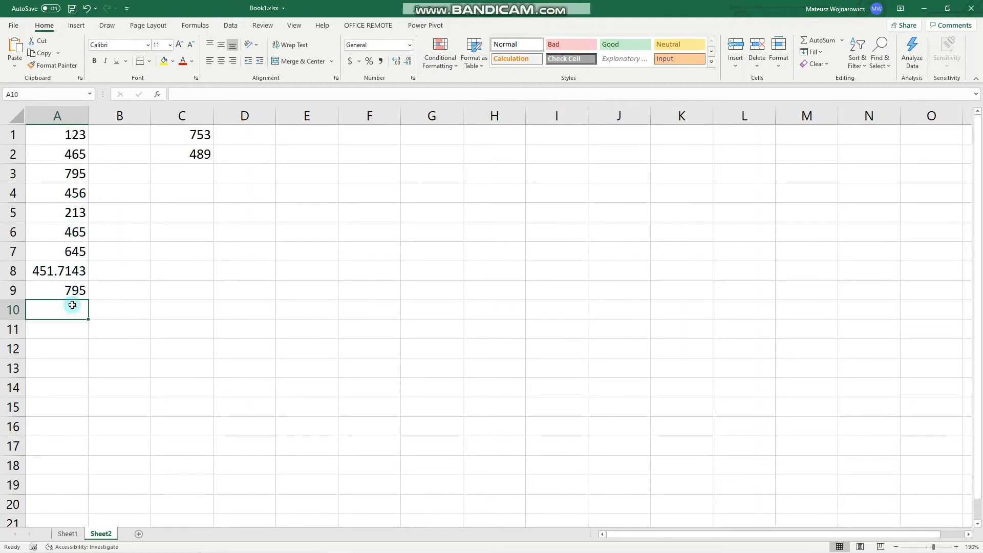
{"action": "type", "text": "="}
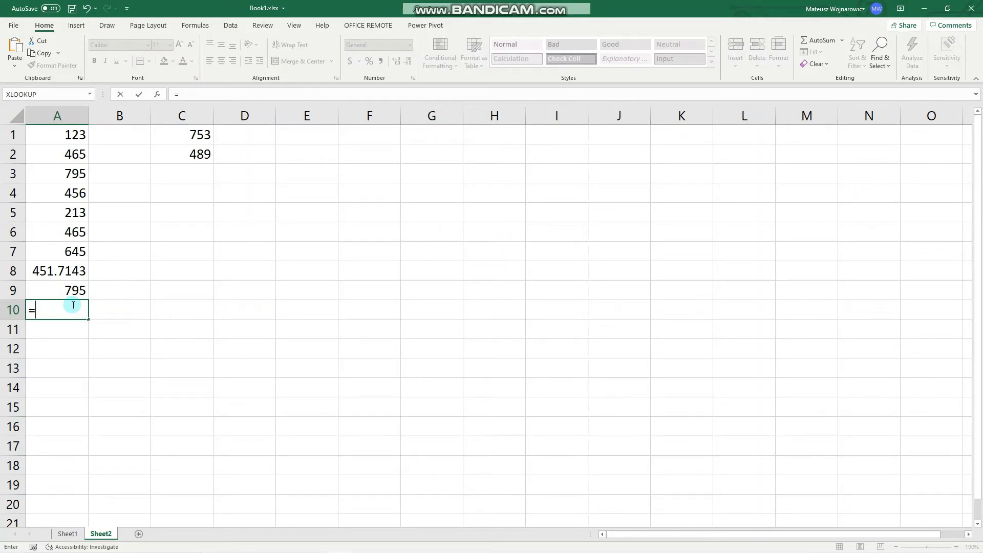
{"action": "type", "text": "min("}
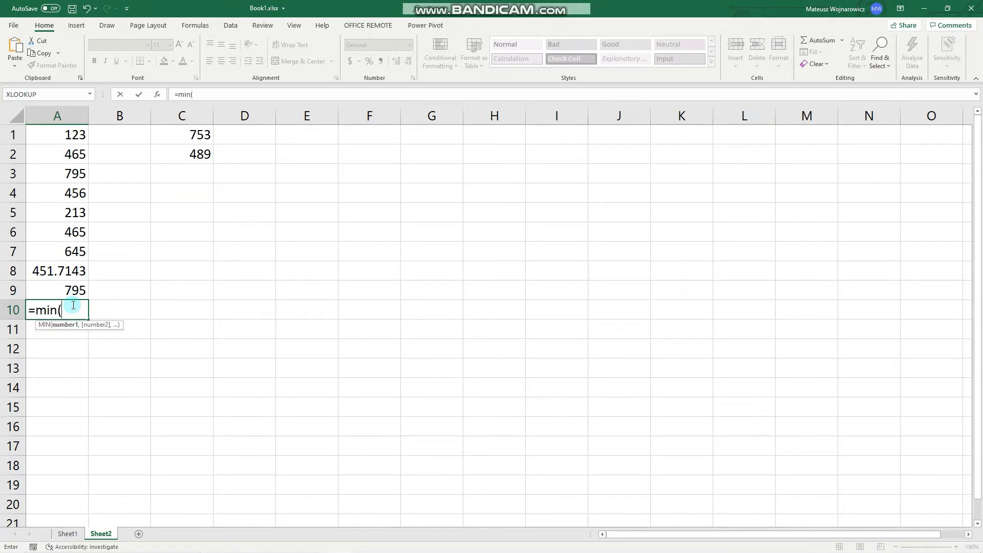
Enter =MIN(A1:A7) in cell A10, giving 123.
{"action": "left_click", "coordinate": [75, 252]}
{"action": "left_click_drag", "start_coordinate": [75, 251], "coordinate": [67, 132]}
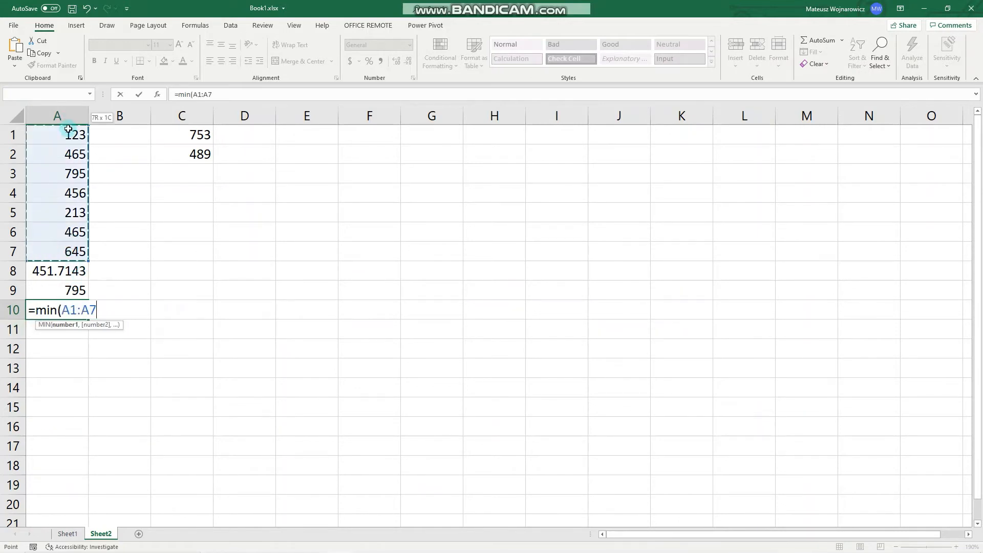
{"action": "key", "text": "Return"}
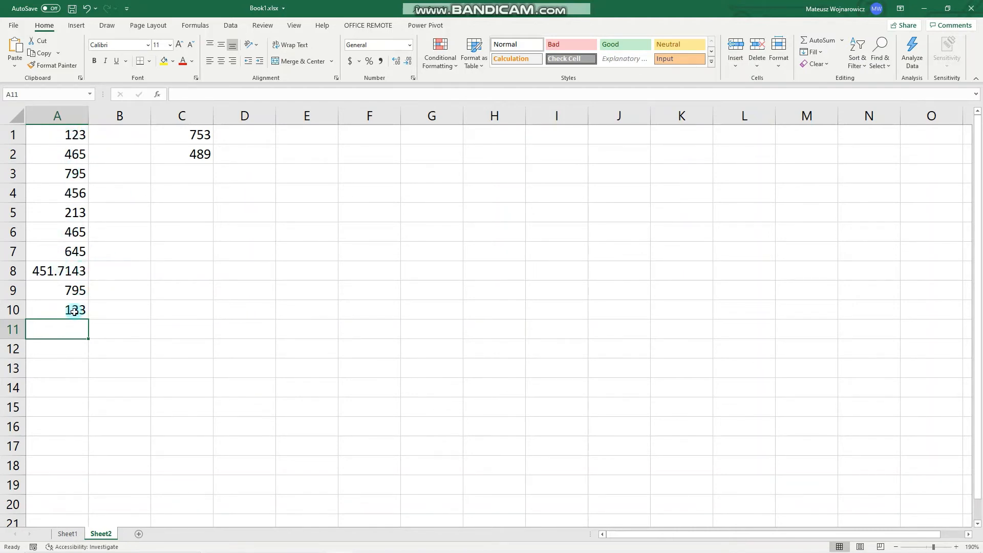
{"action": "type", "text": "="}
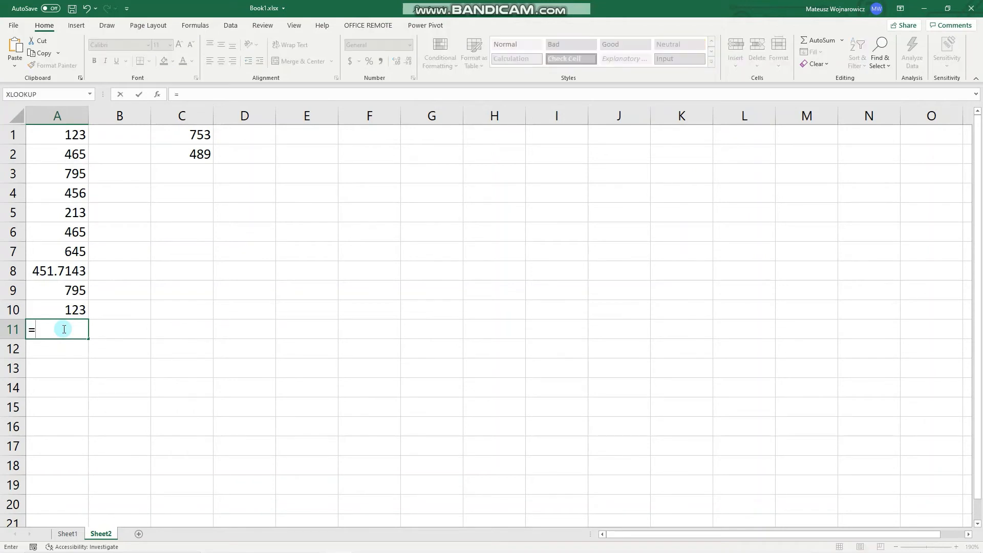
{"action": "type", "text": "s"}
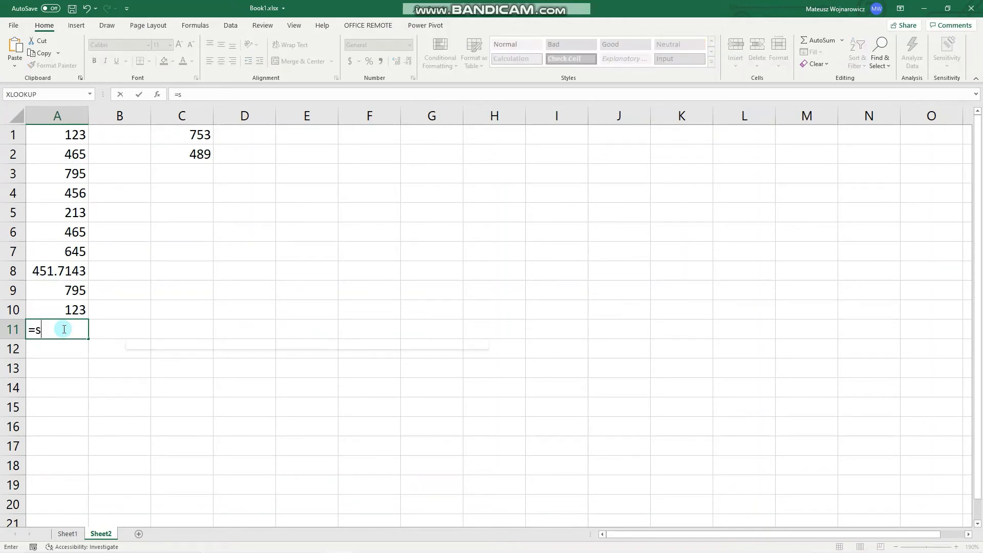
{"action": "type", "text": "um("}
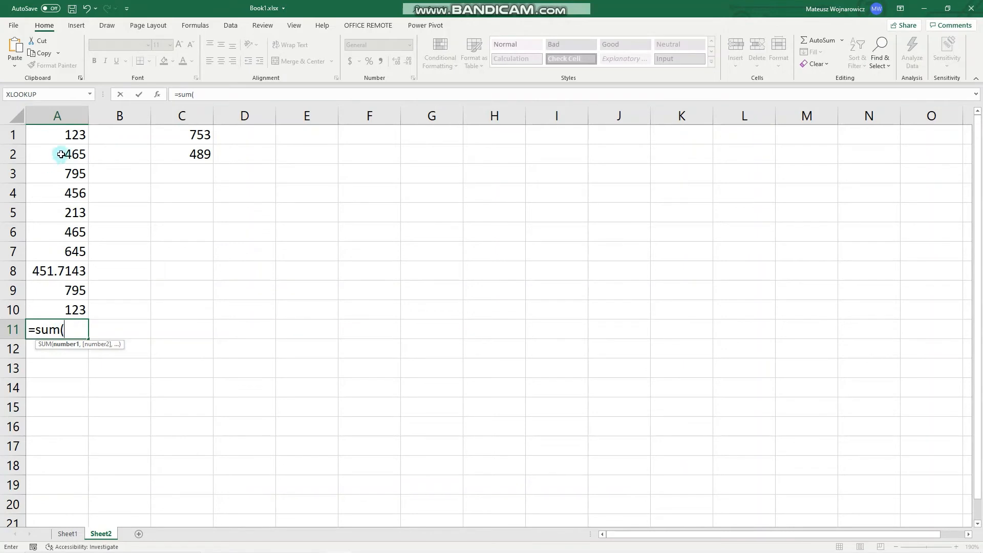
Enter =SUM(A1:A7) in cell A11.
{"action": "left_click_drag", "start_coordinate": [71, 135], "coordinate": [76, 249]}
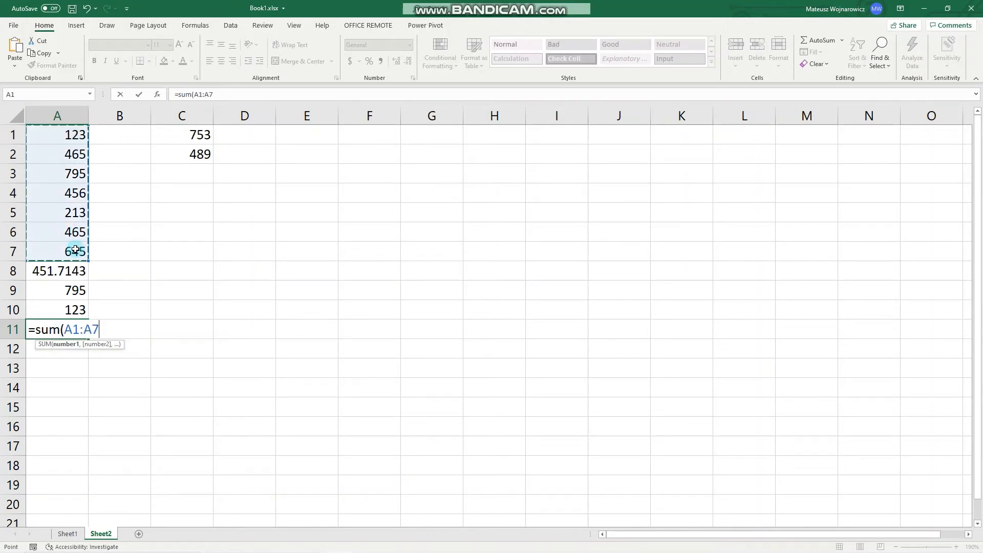
{"action": "key", "text": "Return"}
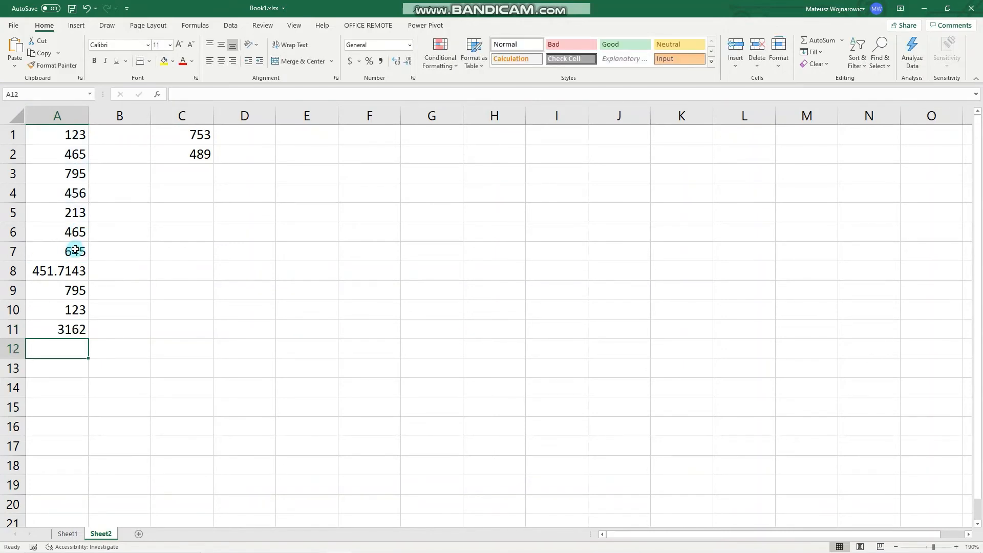
{"action": "left_click", "coordinate": [71, 331]}
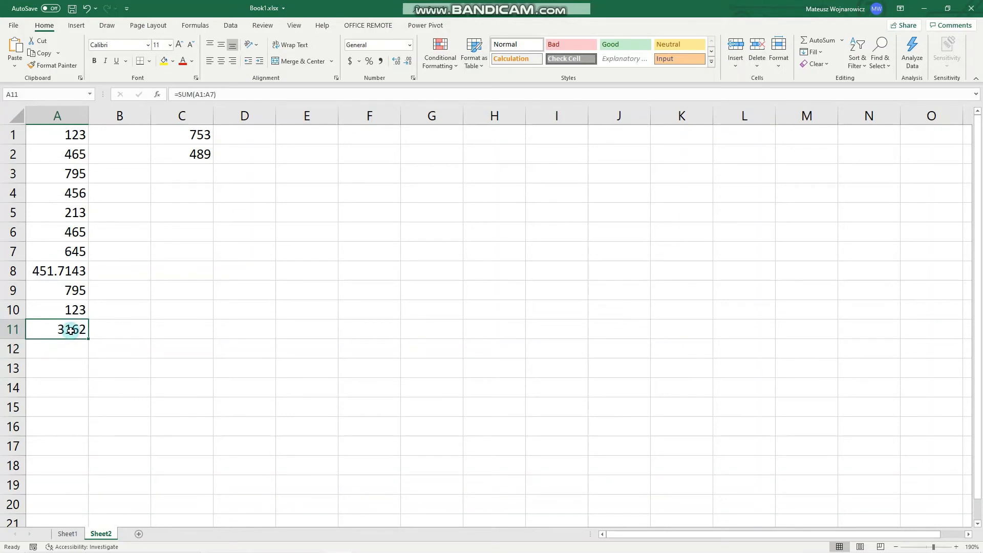
Edit the A11 formula to =SUM(A1,A3), giving 918.
{"action": "left_click", "coordinate": [216, 94]}
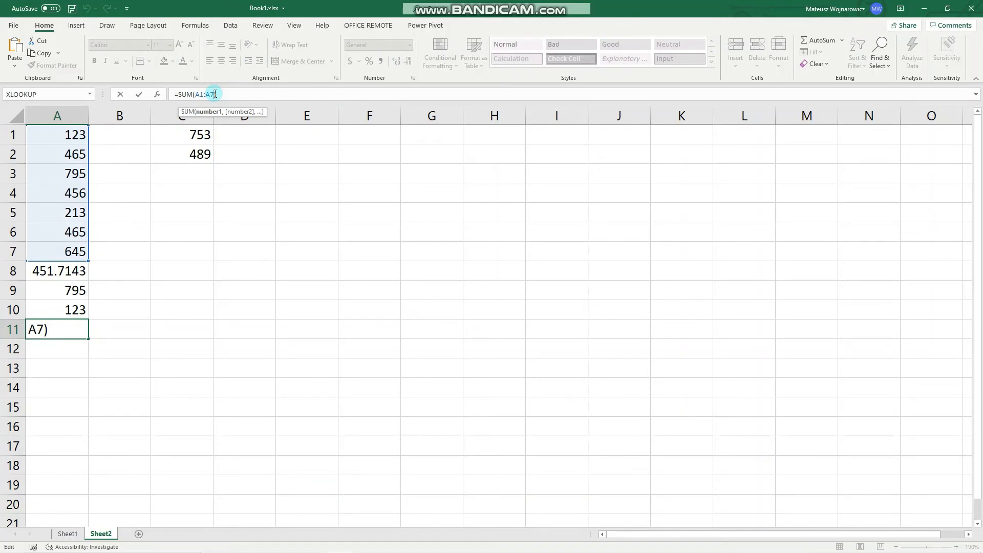
{"action": "key", "text": "BackSpace"}
{"action": "key", "text": "BackSpace"}
{"action": "key", "text": "BackSpace"}
{"action": "key", "text": "BackSpace"}
{"action": "key", "text": "BackSpace"}
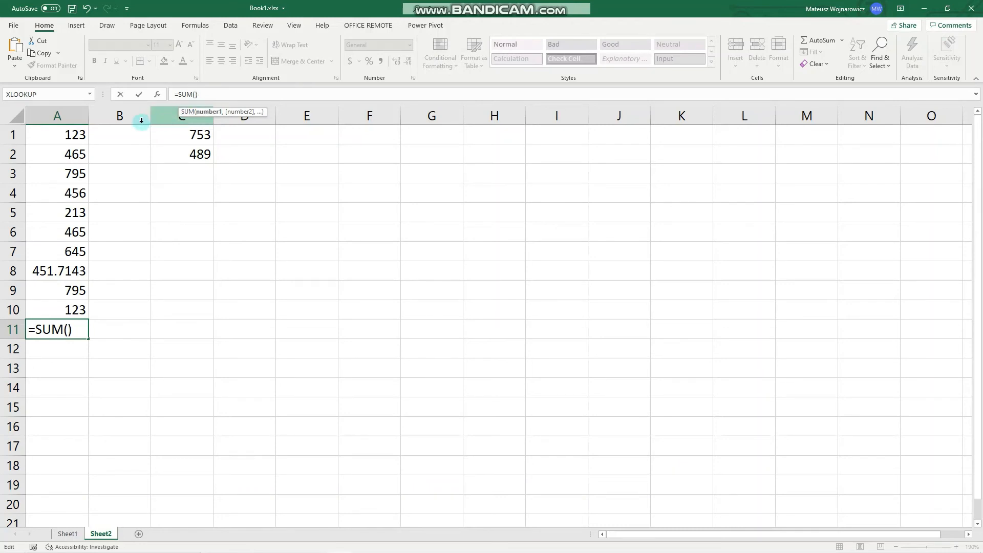
{"action": "left_click", "coordinate": [70, 132]}
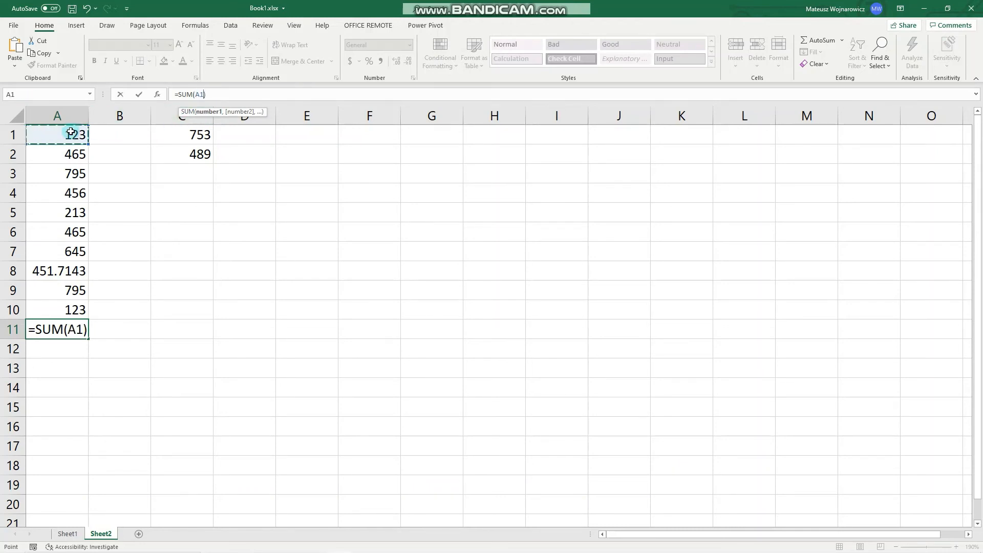
{"action": "type", "text": ","}
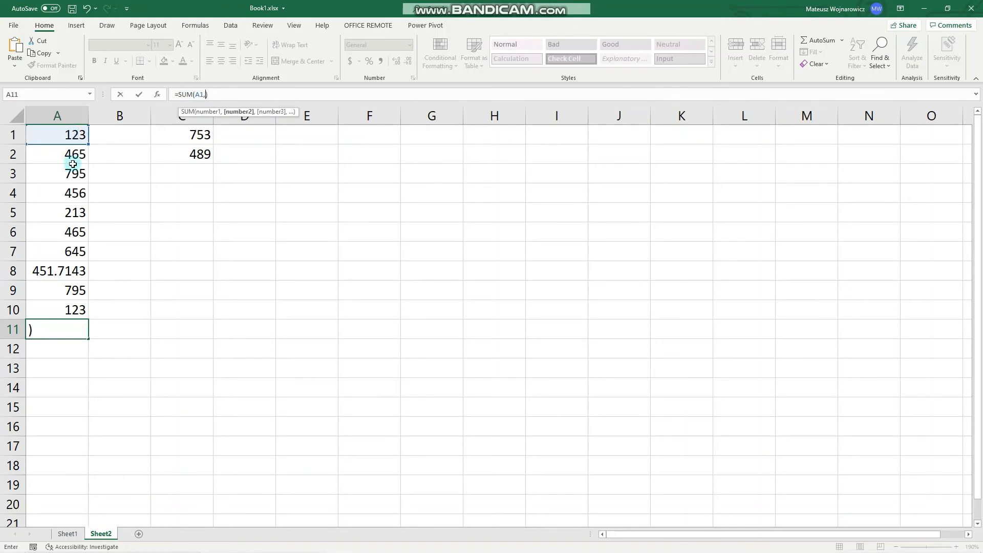
{"action": "left_click", "coordinate": [70, 174]}
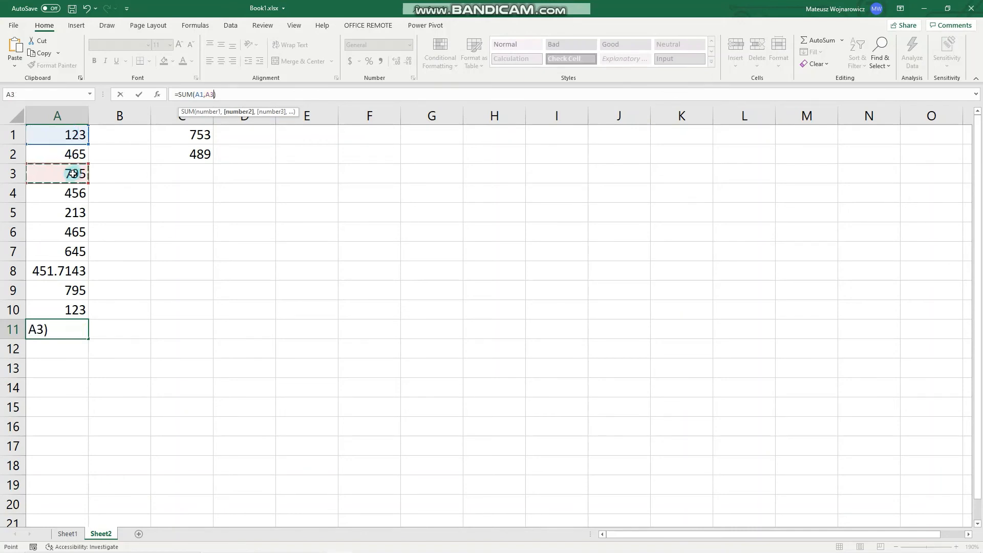
{"action": "key", "text": "Return"}
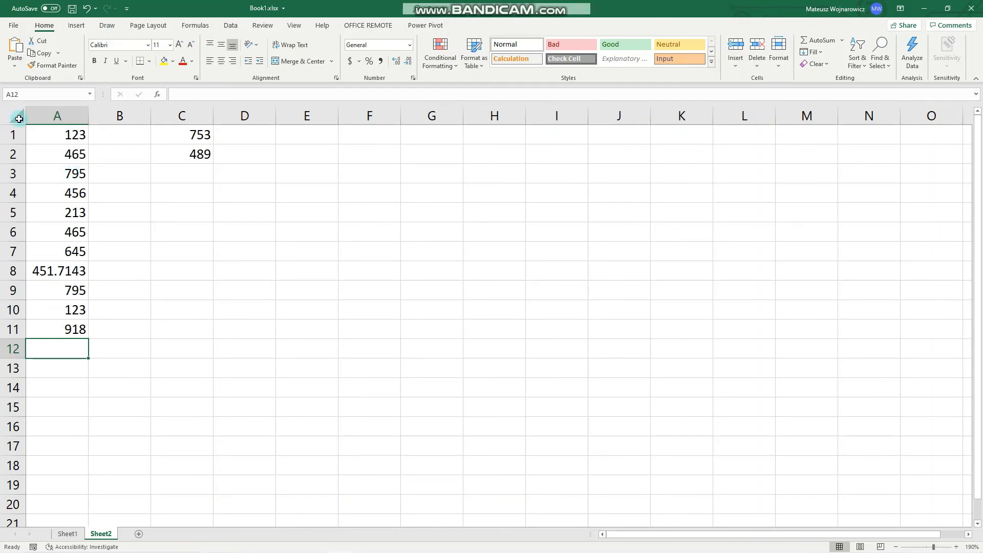
Change the A11 formula to =SUM(A1:A7,C1:C2), giving 4404.
{"action": "left_click", "coordinate": [54, 330]}
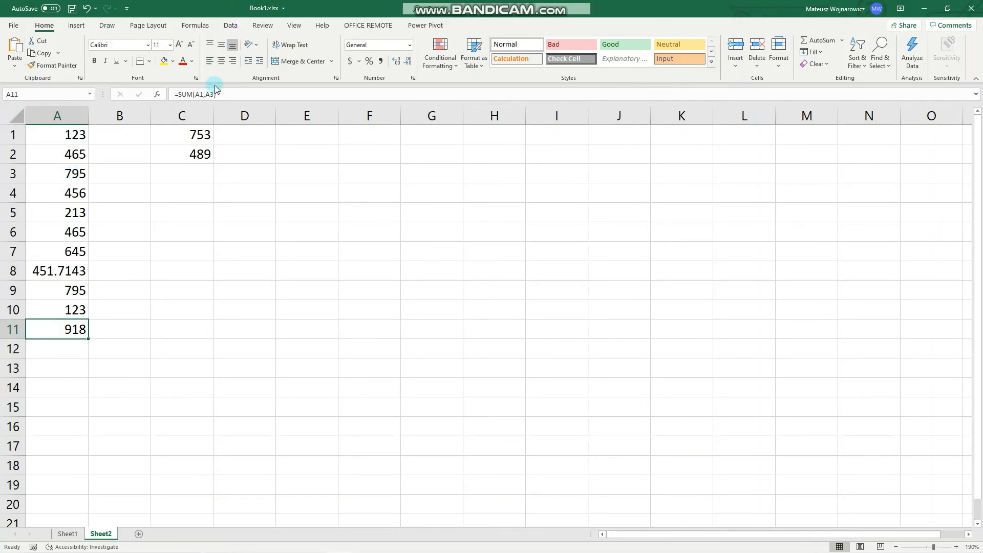
{"action": "left_click_drag", "start_coordinate": [214, 94], "coordinate": [192, 93]}
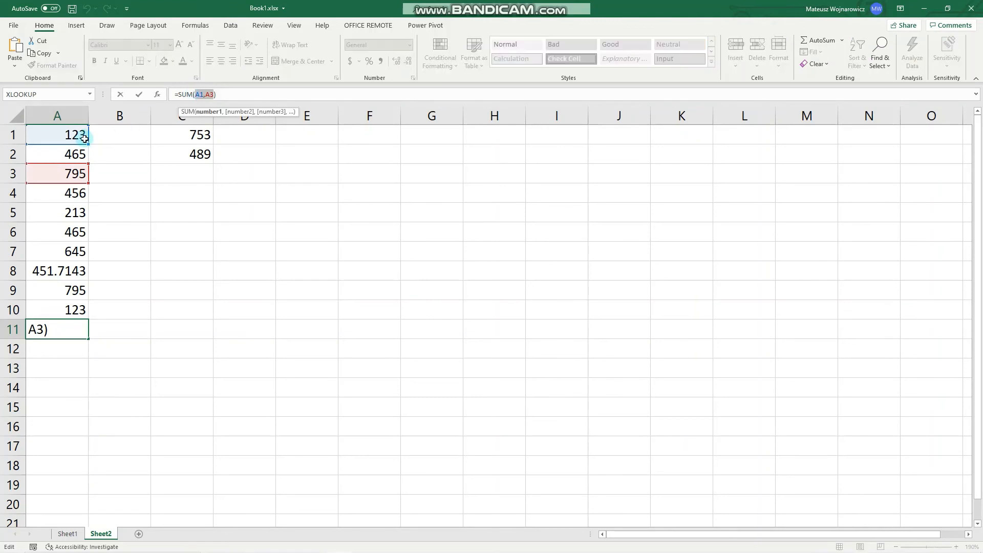
{"action": "mouse_move", "coordinate": [75, 134]}
{"action": "left_mouse_down"}
{"action": "mouse_move", "coordinate": [52, 237]}
{"action": "mouse_move", "coordinate": [69, 250]}
{"action": "left_mouse_up"}
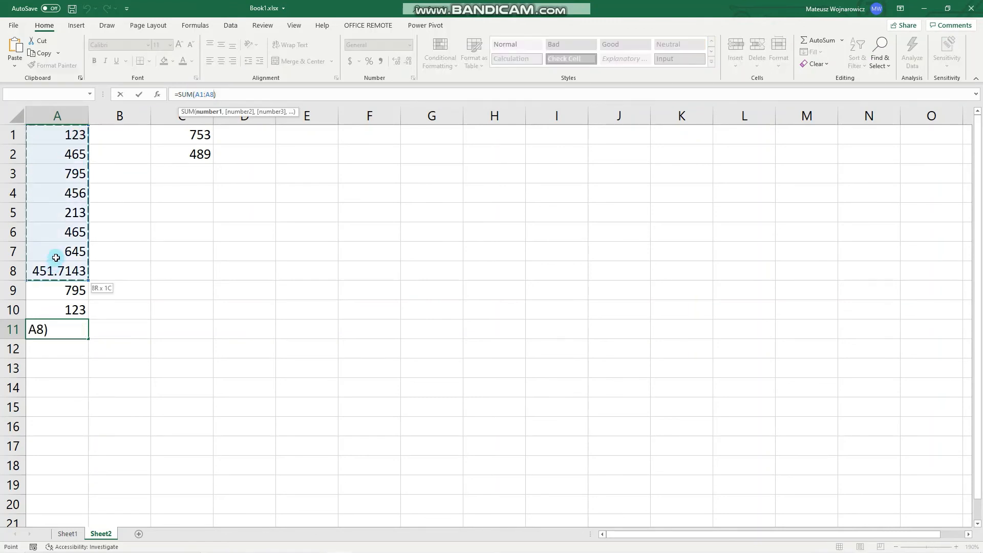
{"action": "type", "text": ","}
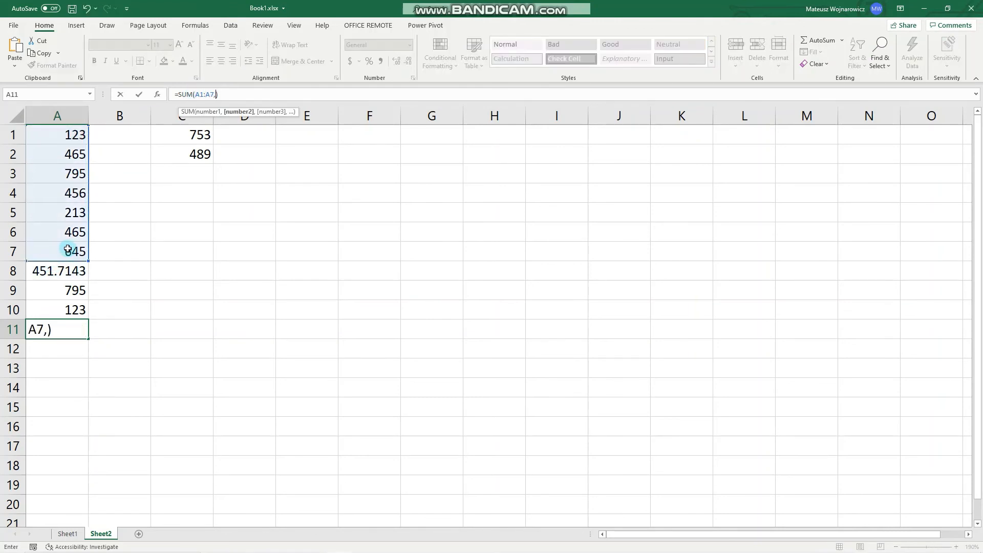
{"action": "left_click_drag", "start_coordinate": [190, 135], "coordinate": [190, 157]}
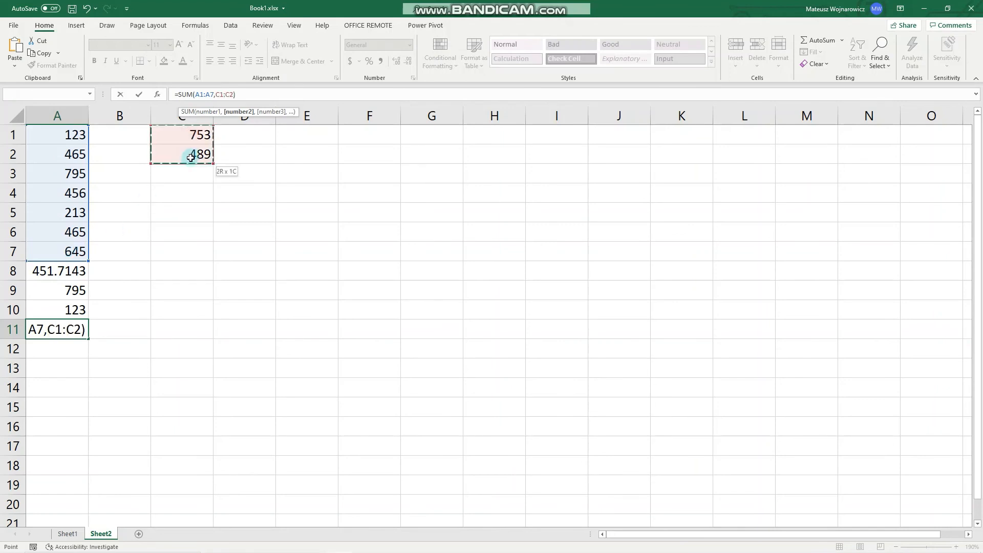
{"action": "key", "text": "Return"}
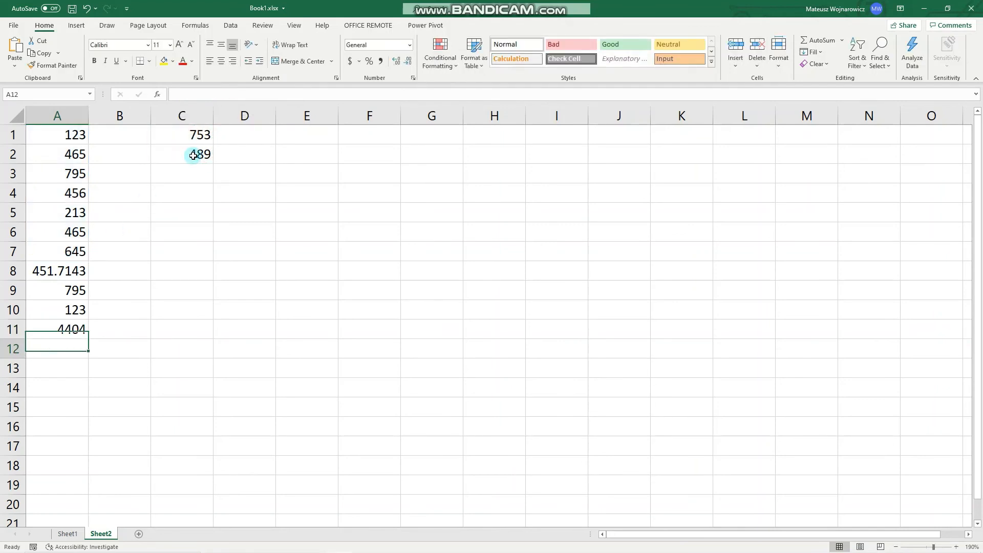